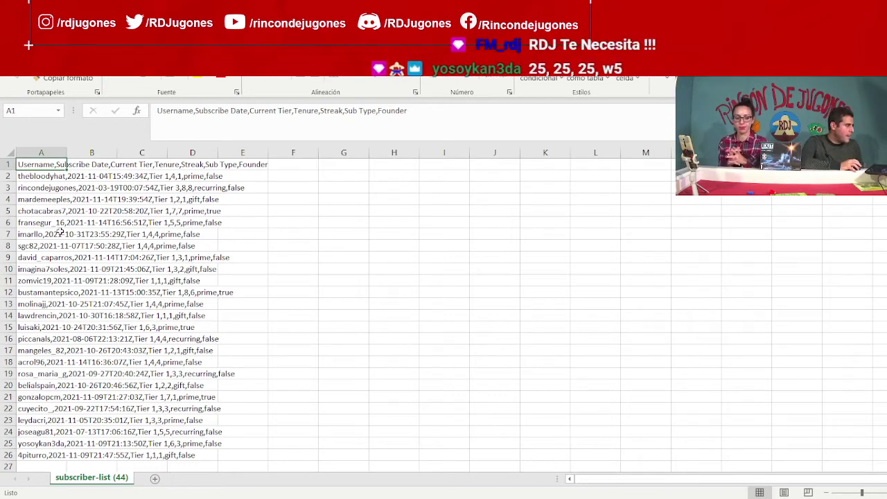
Go through the subscriber records in rows 2 to 26 one by one
{"action": "left_click", "coordinate": [53, 173]}
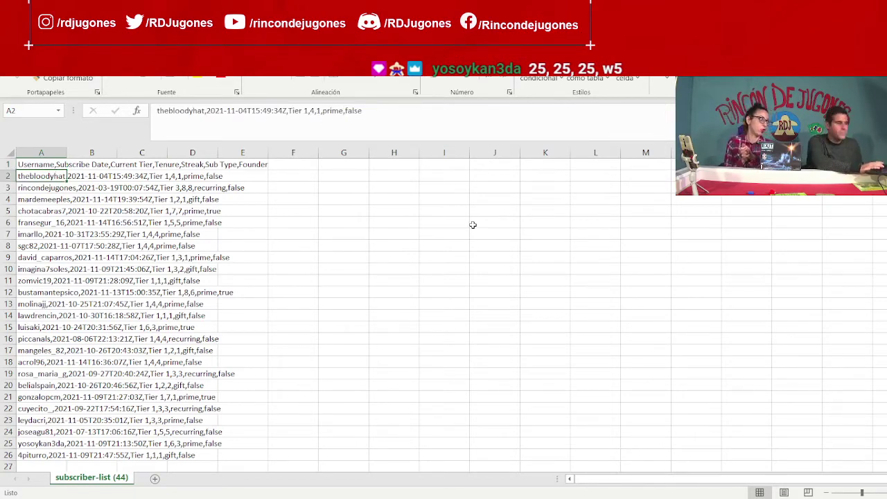
{"action": "key", "text": "Down"}
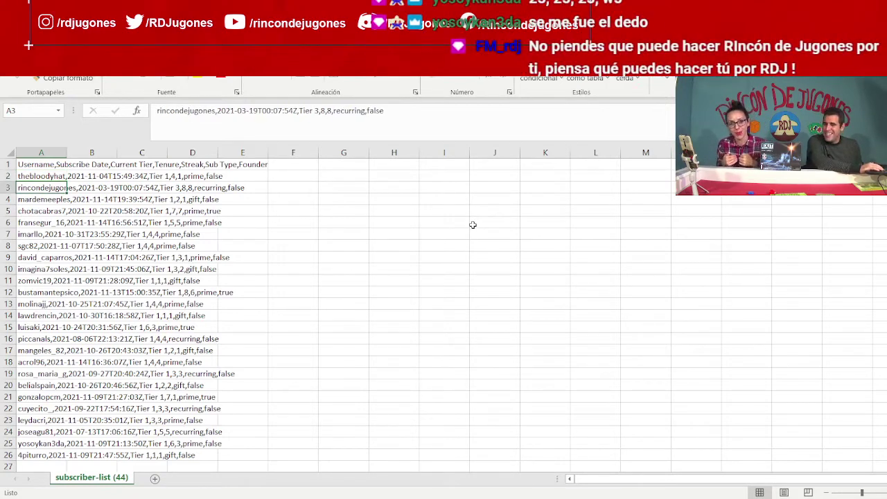
{"action": "key", "text": "Down"}
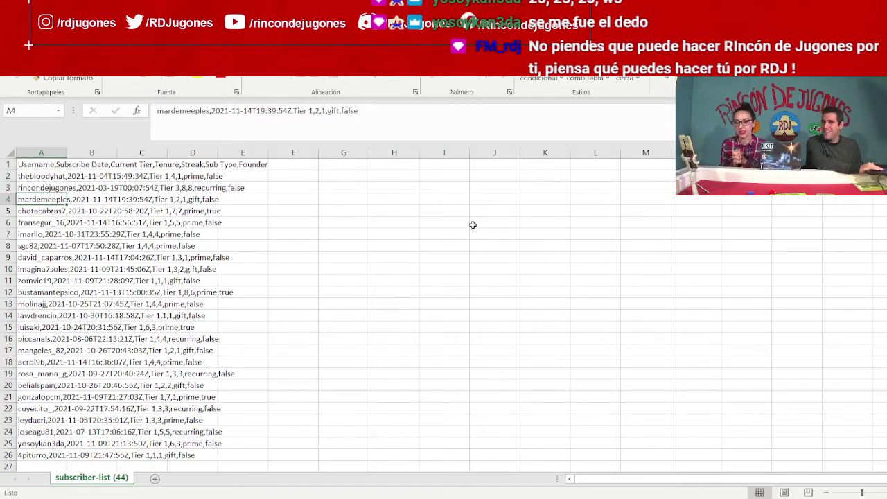
{"action": "key", "text": "Down"}
{"action": "key", "text": "Down"}
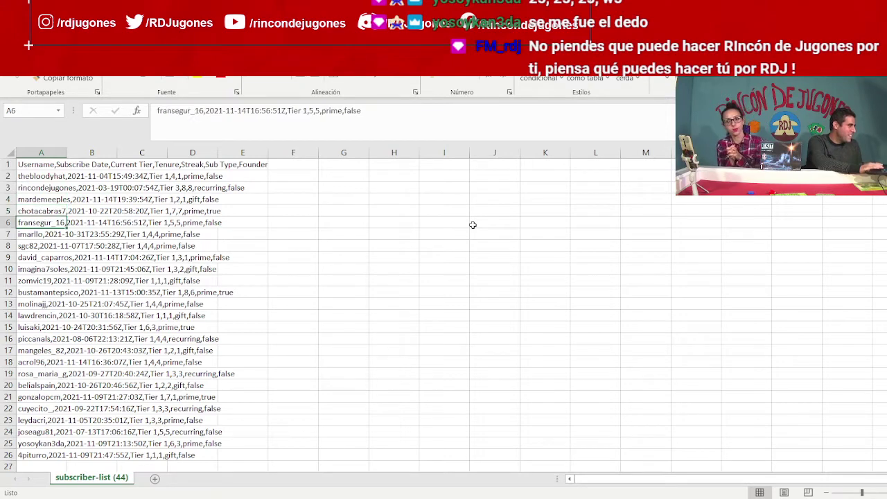
{"action": "key", "text": "Down"}
{"action": "key", "text": "Down"}
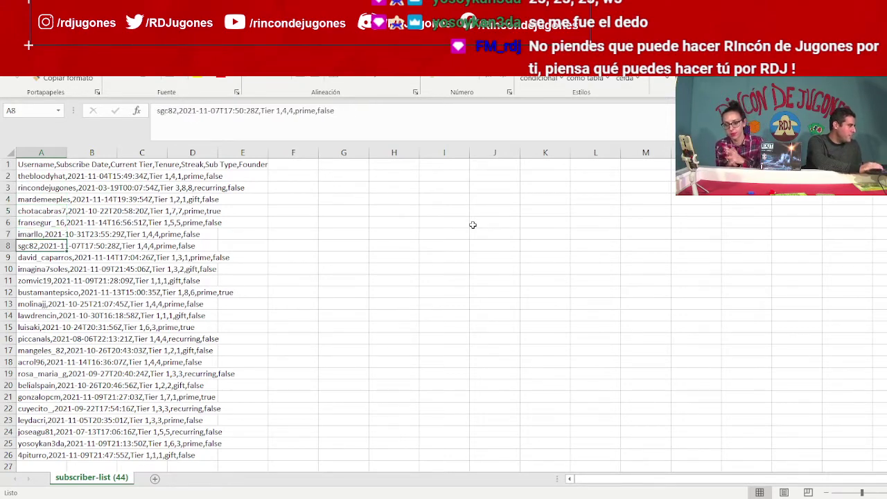
{"action": "key", "text": "Down"}
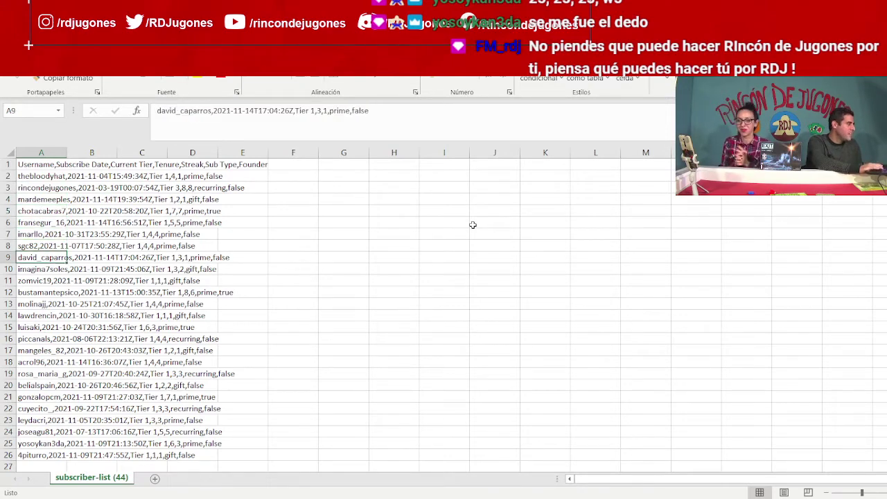
{"action": "key", "text": "Down"}
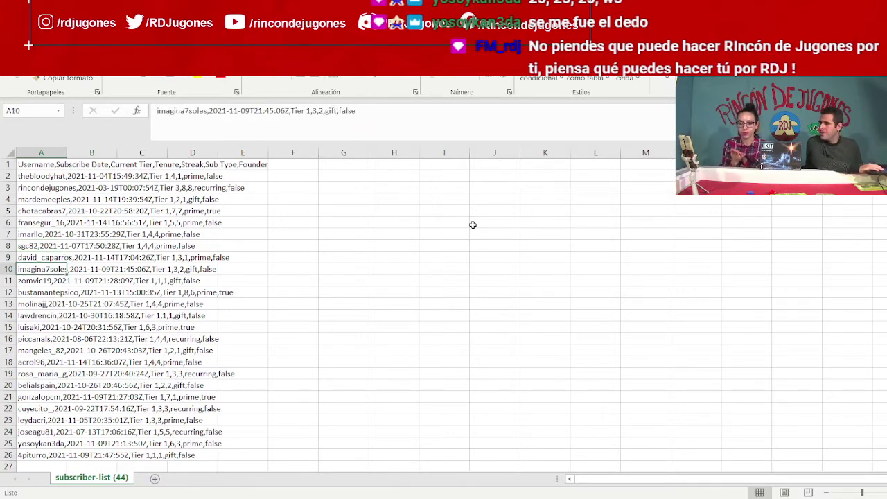
{"action": "key", "text": "Down"}
{"action": "key", "text": "Down"}
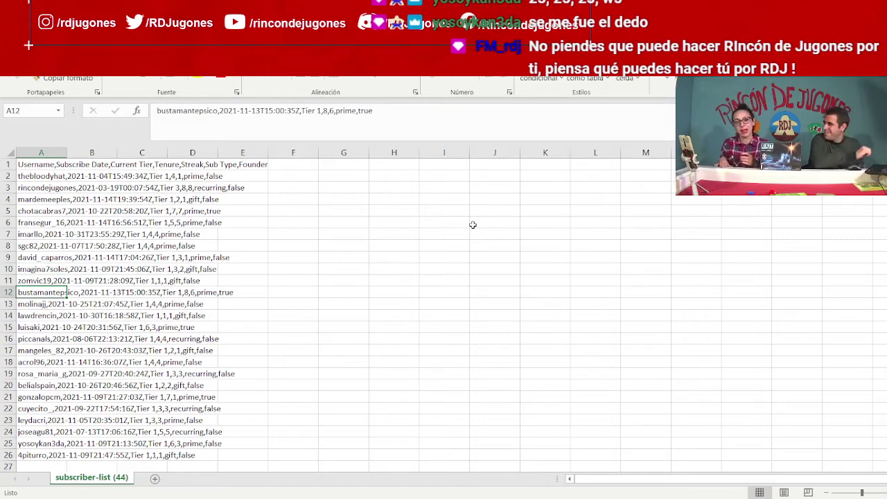
{"action": "key", "text": "Down"}
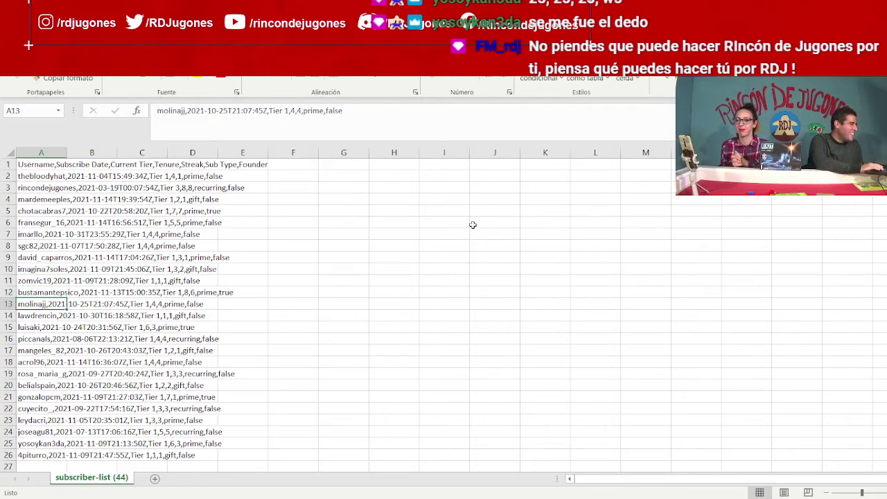
{"action": "key", "text": "Down"}
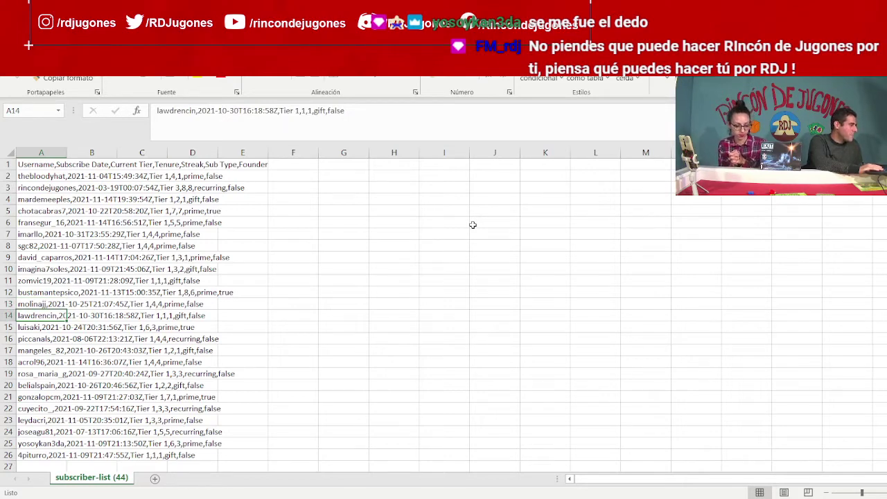
{"action": "key", "text": "Down"}
{"action": "key", "text": "Down"}
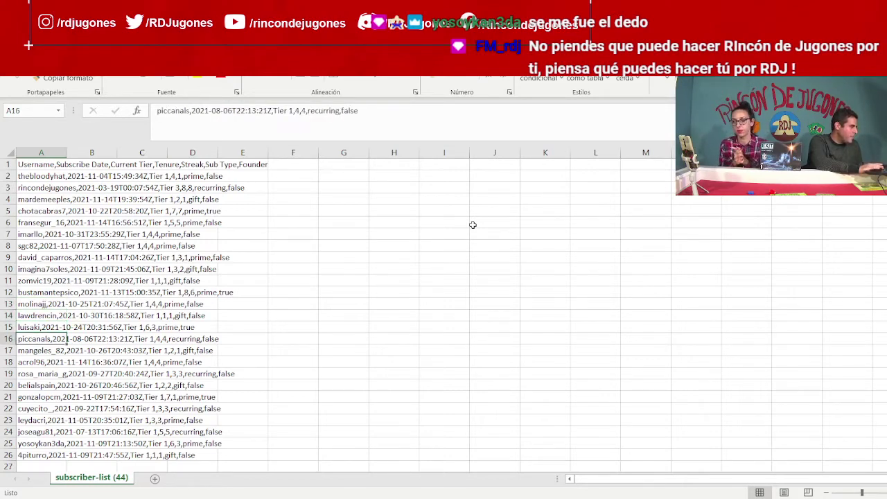
{"action": "key", "text": "Down"}
{"action": "key", "text": "Down"}
{"action": "key", "text": "Down"}
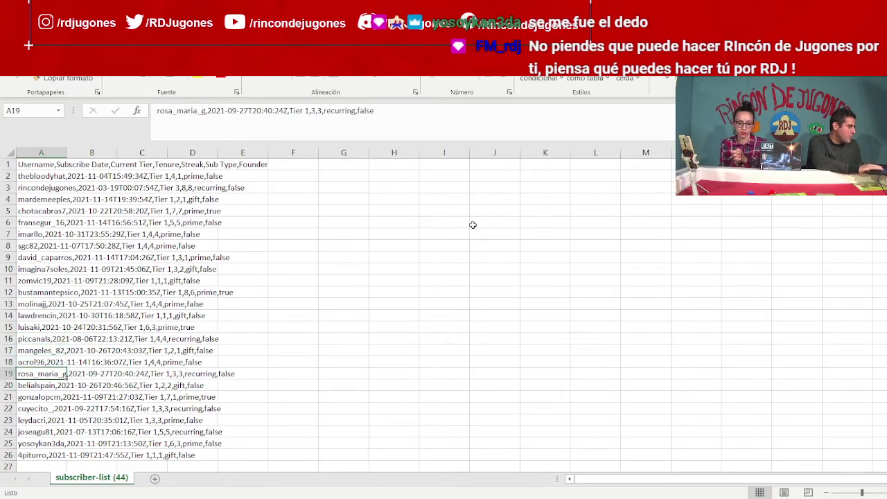
{"action": "key", "text": "Down"}
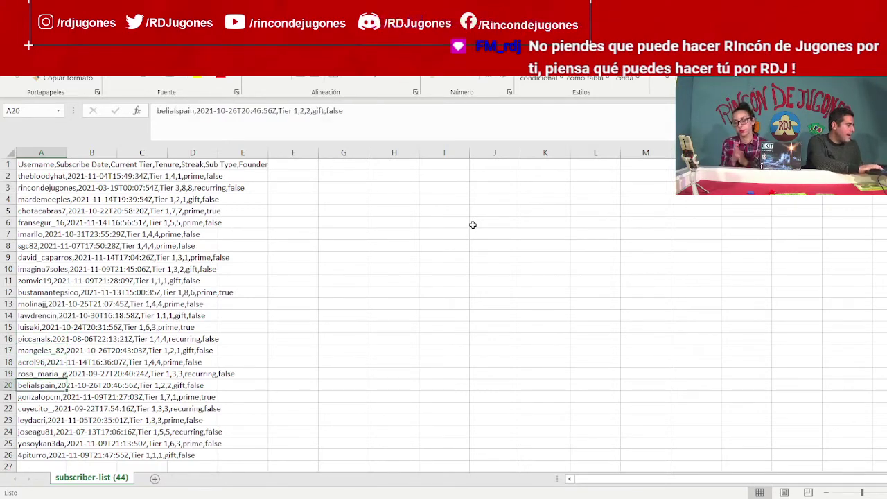
{"action": "key", "text": "Down"}
{"action": "key", "text": "Down"}
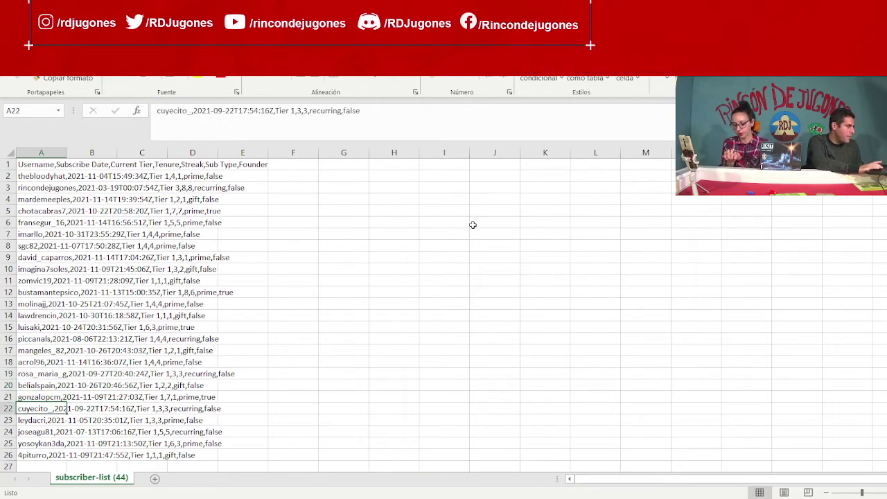
{"action": "key", "text": "Down"}
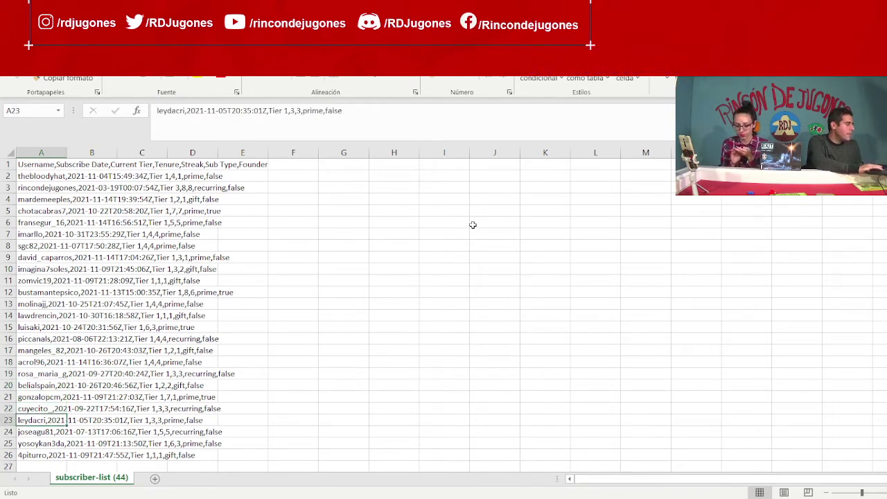
{"action": "key", "text": "Down"}
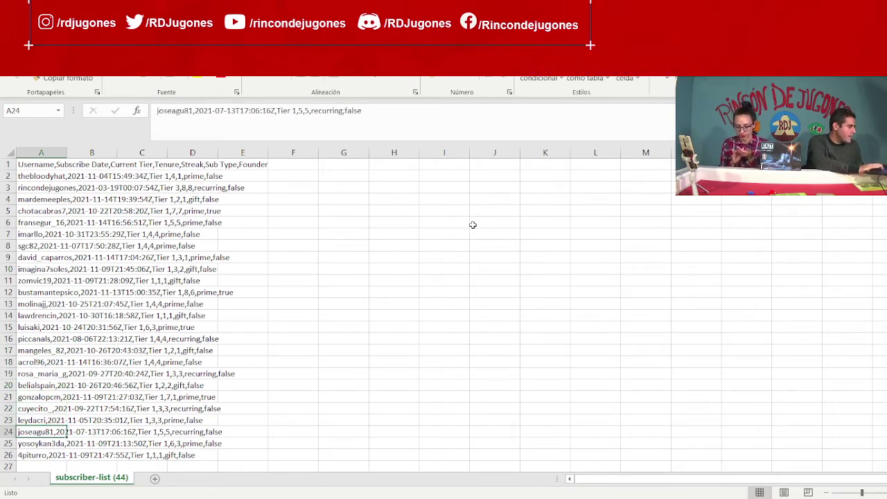
{"action": "key", "text": "Down"}
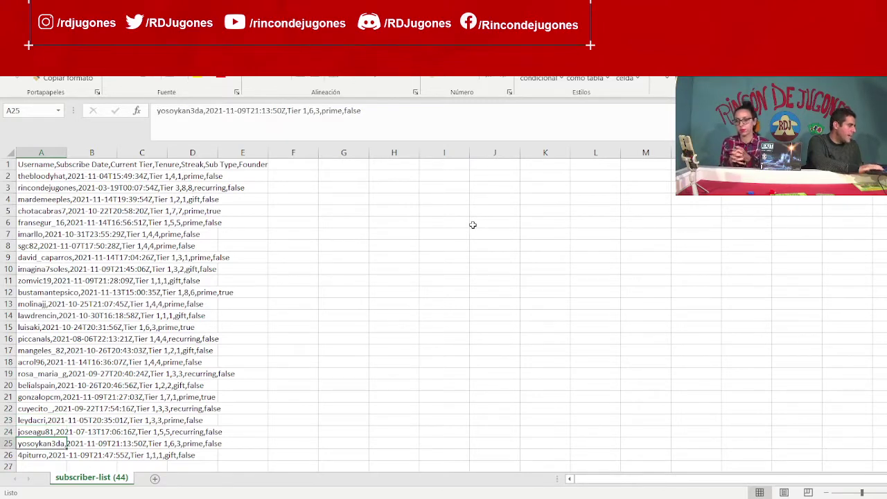
{"action": "key", "text": "Down"}
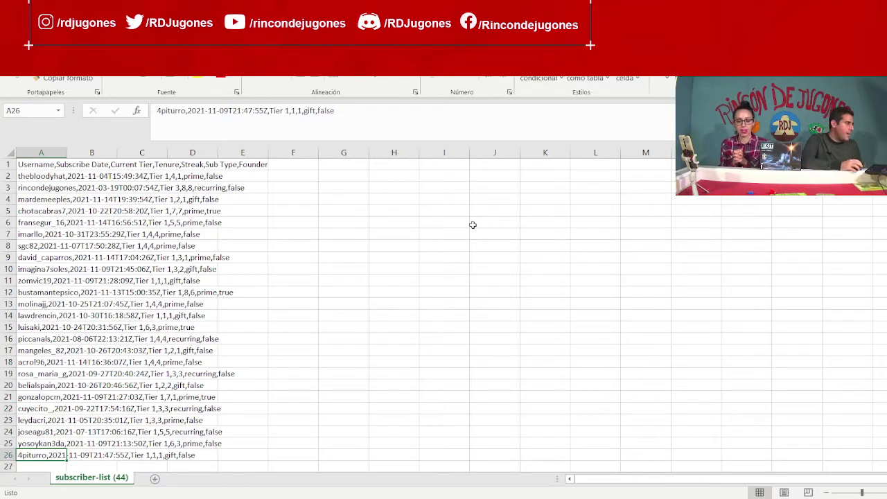
Add a duplicate of the row 24 subscriber's record in cell A27, below the end of the list
{"action": "scroll", "coordinate": [301, 300], "scroll_direction": "down", "scroll_amount": 1}
{"action": "scroll", "coordinate": [72, 439], "scroll_direction": "down", "scroll_amount": 2}
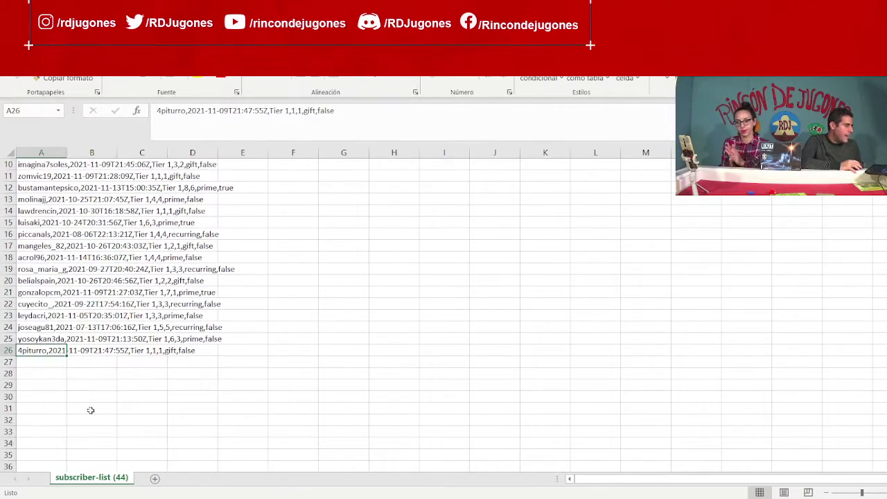
{"action": "left_click", "coordinate": [38, 359]}
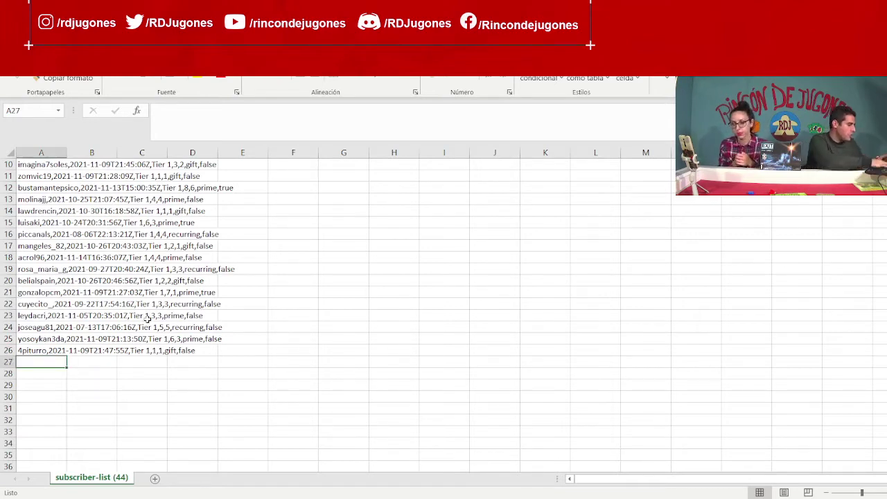
{"action": "type", "text": "joseagu81,2021-07-13T17:06:16Z,Tier 1,5,5,recurring,false"}
{"action": "key", "text": "Return"}
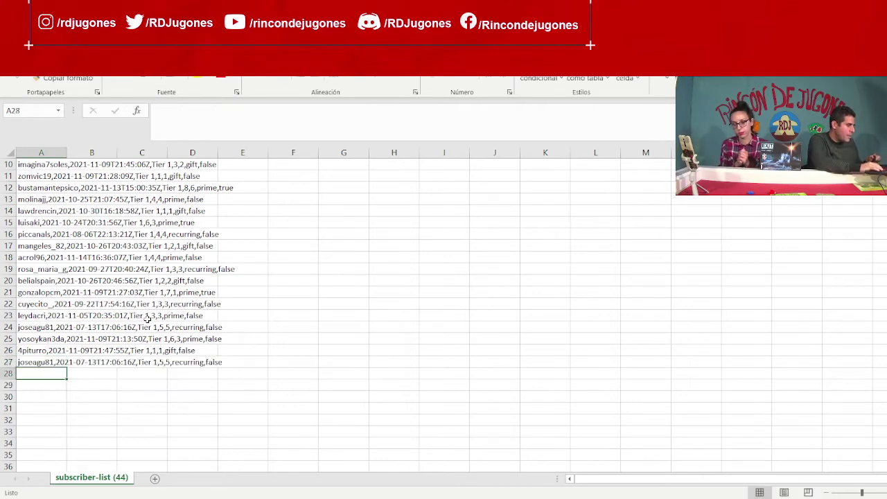
Fill the record in A27 down through A30 and check each of the four entries
{"action": "left_click", "coordinate": [59, 361]}
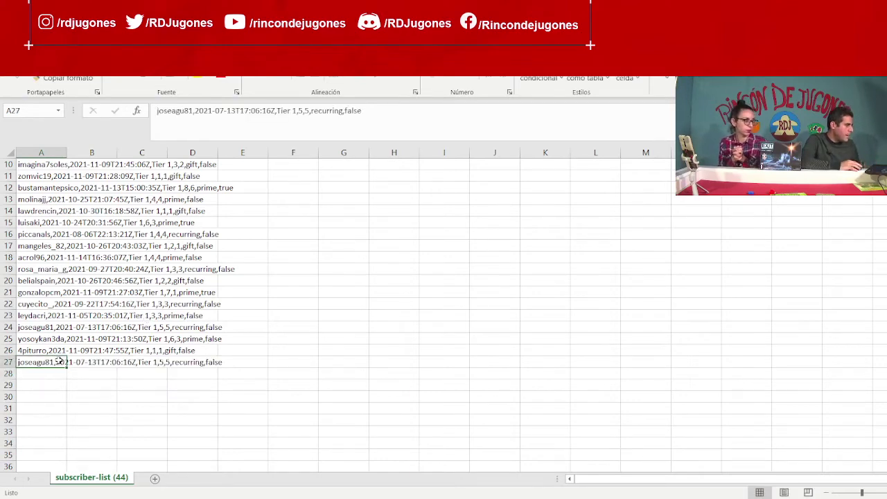
{"action": "scroll", "coordinate": [61, 363], "scroll_direction": "up", "scroll_amount": 1}
{"action": "scroll", "coordinate": [66, 388], "scroll_direction": "down", "scroll_amount": 1}
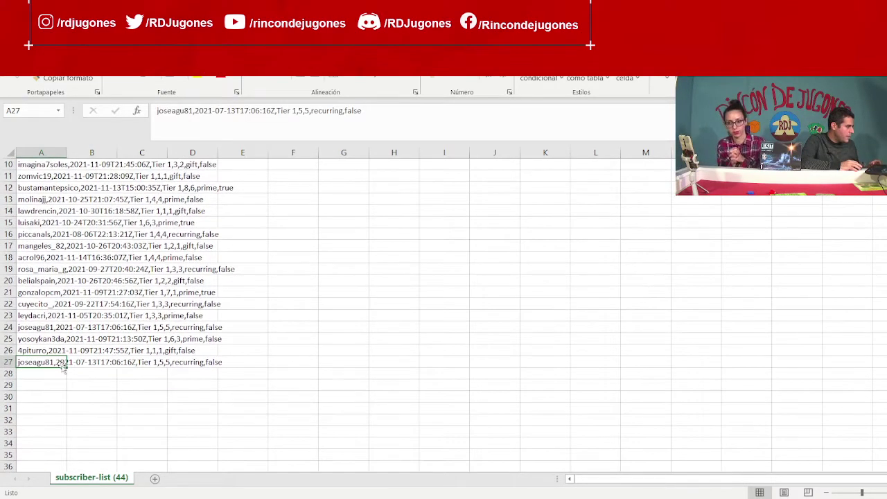
{"action": "left_click_drag", "start_coordinate": [65, 368], "coordinate": [66, 404]}
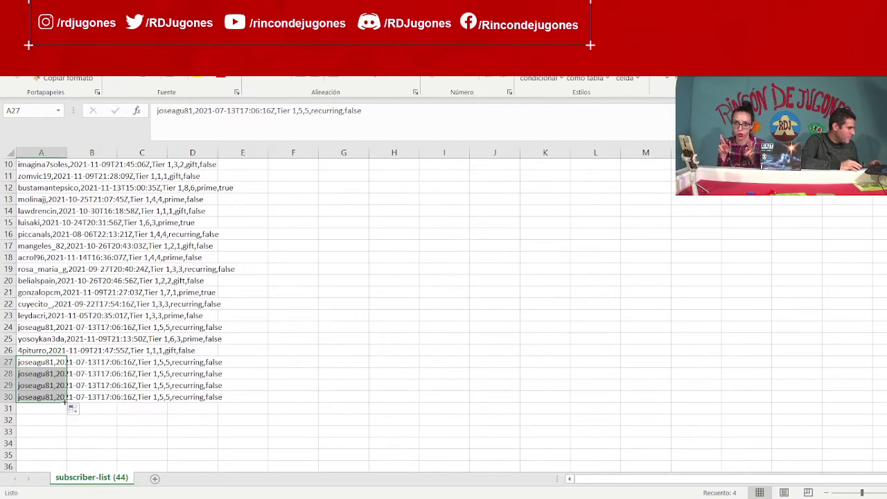
{"action": "left_click", "coordinate": [43, 362]}
{"action": "left_click", "coordinate": [45, 374]}
{"action": "left_click", "coordinate": [48, 385]}
{"action": "left_click", "coordinate": [49, 397]}
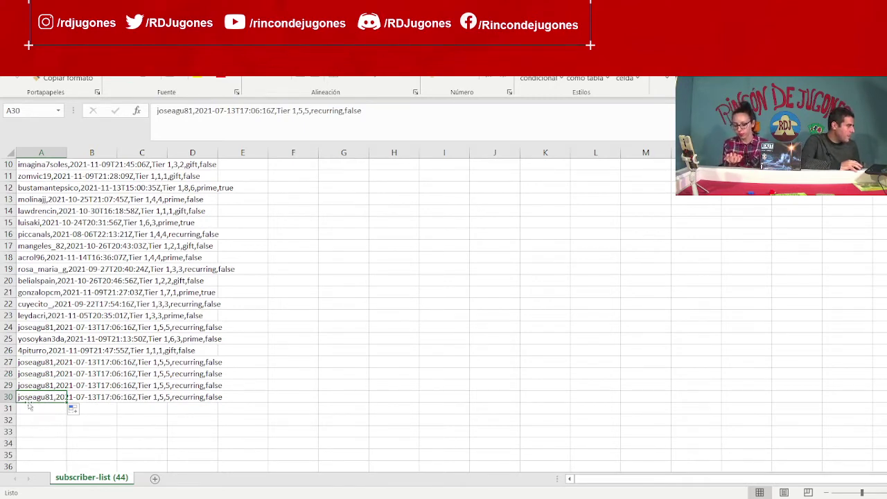
Enter a duplicate of the row 21 subscriber's record in A31 and fill it down to A32
{"action": "left_click", "coordinate": [36, 409]}
{"action": "double_click", "coordinate": [36, 409]}
{"action": "type", "text": "gonzalopcm,2021-11-09T21:27:03Z,Tier 1,7,1,prime,true"}
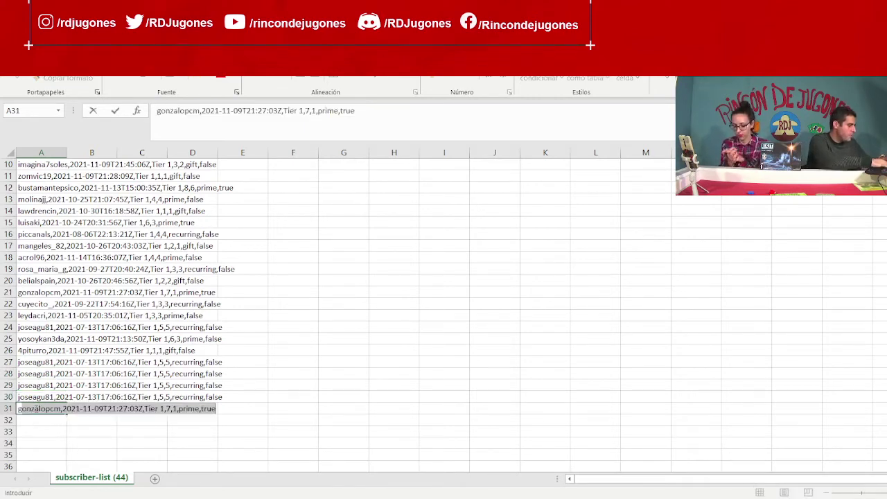
{"action": "left_click", "coordinate": [69, 424]}
{"action": "left_click", "coordinate": [62, 410]}
{"action": "left_click_drag", "start_coordinate": [66, 420], "coordinate": [65, 422]}
Enter a duplicate of the row 12 subscriber's record in cell A33
{"action": "left_click", "coordinate": [56, 431]}
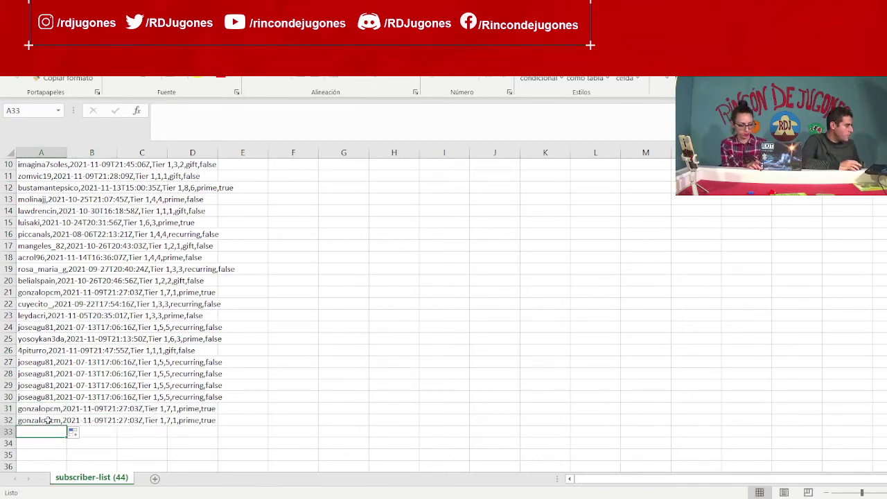
{"action": "type", "text": "ps"}
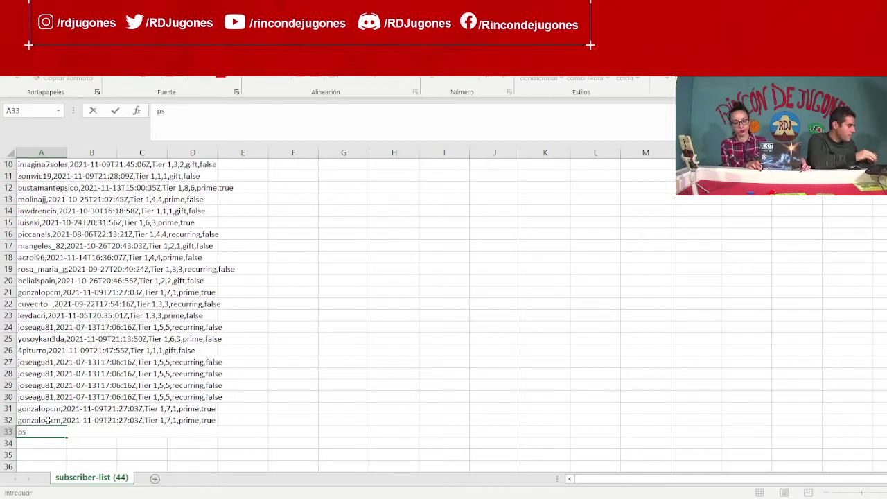
{"action": "key", "text": "BackSpace"}
{"action": "key", "text": "BackSpace"}
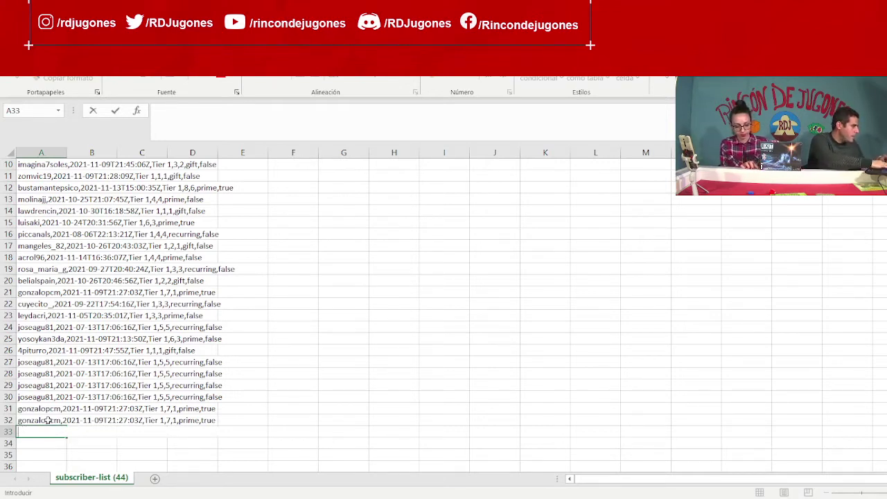
{"action": "type", "text": "bu"}
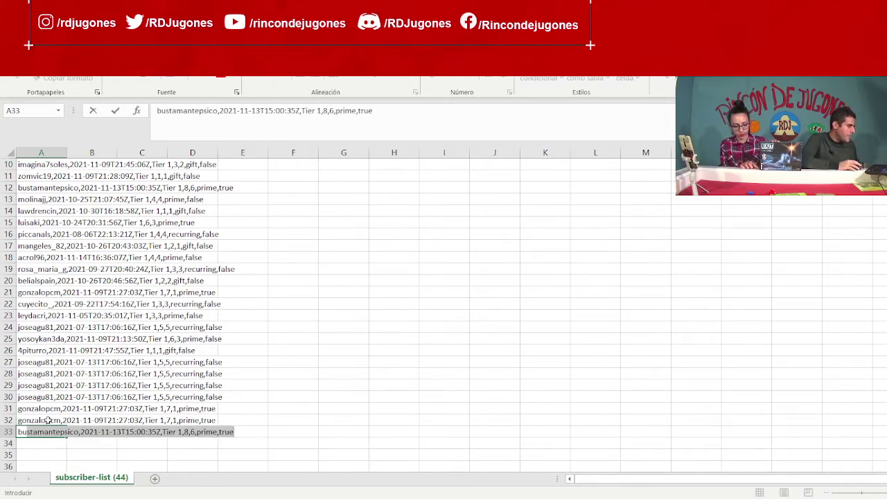
{"action": "left_click", "coordinate": [37, 445]}
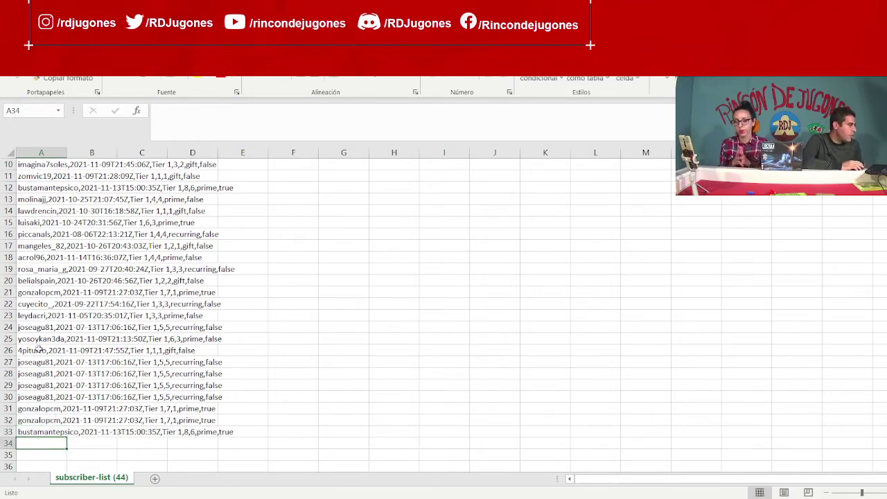
Review the added entries in A27 to A33 one by one and return to the start of the subscriber list
{"action": "left_click", "coordinate": [35, 362]}
{"action": "left_click", "coordinate": [33, 374]}
{"action": "left_click", "coordinate": [39, 387]}
{"action": "left_click", "coordinate": [42, 398]}
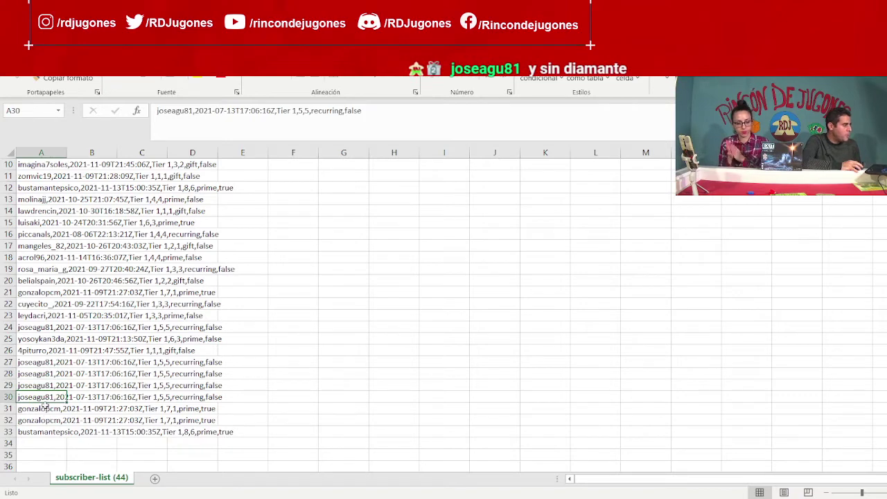
{"action": "left_click", "coordinate": [42, 409]}
{"action": "left_click", "coordinate": [41, 420]}
{"action": "left_click", "coordinate": [43, 432]}
{"action": "left_click", "coordinate": [36, 442]}
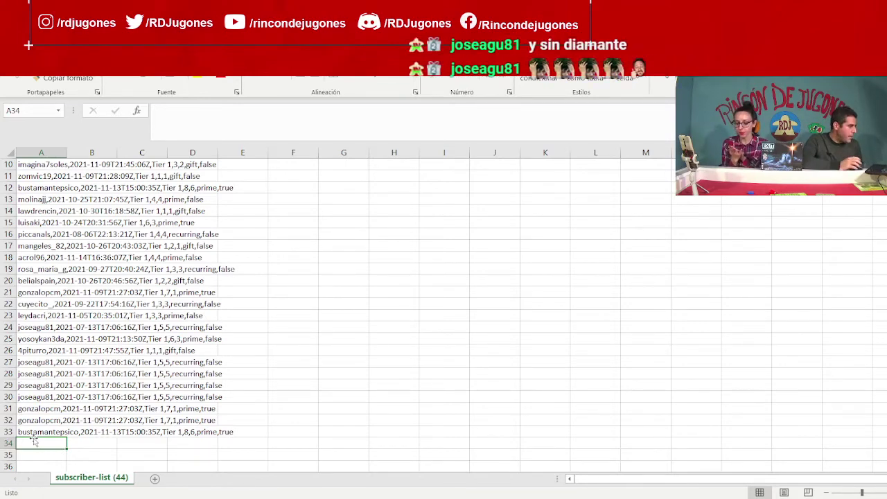
{"action": "scroll", "coordinate": [97, 402], "scroll_direction": "up", "scroll_amount": 3}
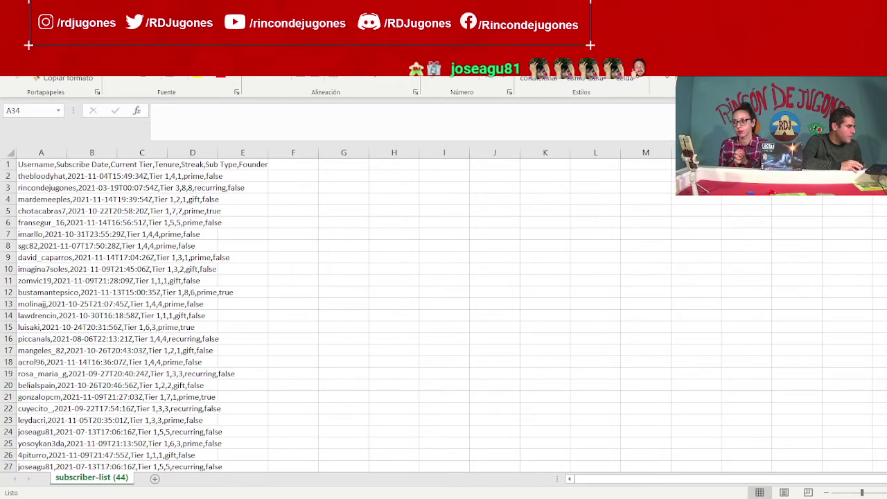
Switch to RANDOM.ORG and set the True Random Number Generator's range to minimum 2 and maximum 33
{"action": "key", "text": "alt+Tab"}
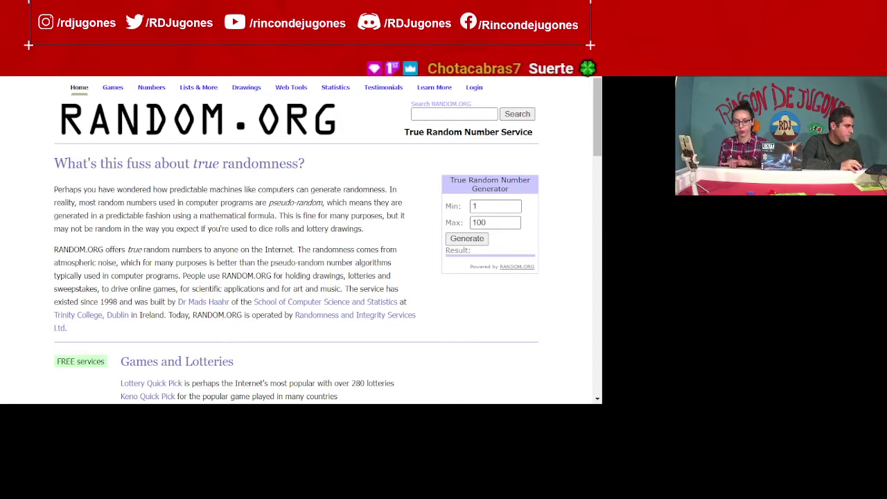
{"action": "left_click", "coordinate": [486, 206]}
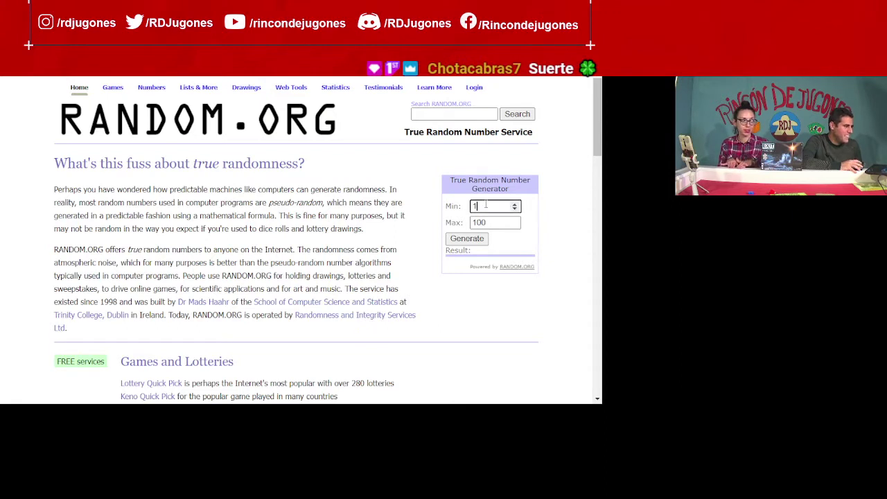
{"action": "key", "text": "BackSpace"}
{"action": "type", "text": "2"}
{"action": "left_click", "coordinate": [499, 222]}
{"action": "key", "text": "BackSpace"}
{"action": "key", "text": "BackSpace"}
{"action": "key", "text": "BackSpace"}
{"action": "type", "text": "33"}
{"action": "left_click", "coordinate": [470, 321]}
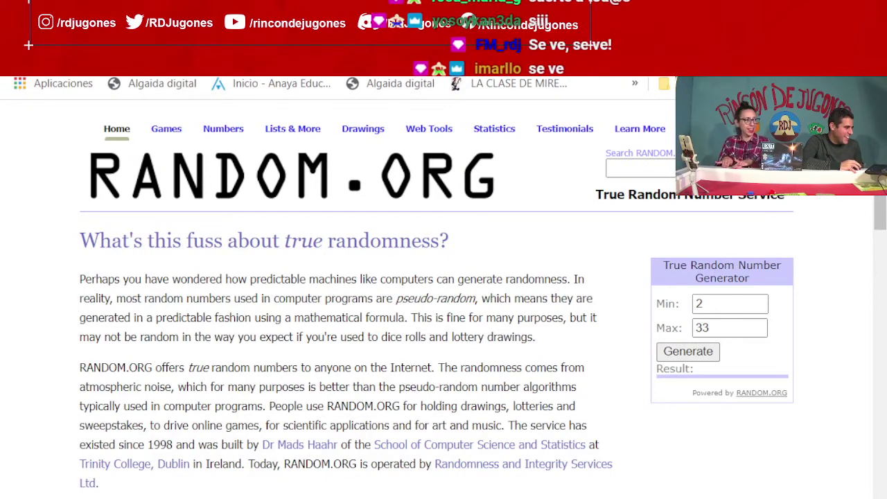
Generate a random number from the set range and switch back to the Excel subscriber list
{"action": "left_click", "coordinate": [700, 353]}
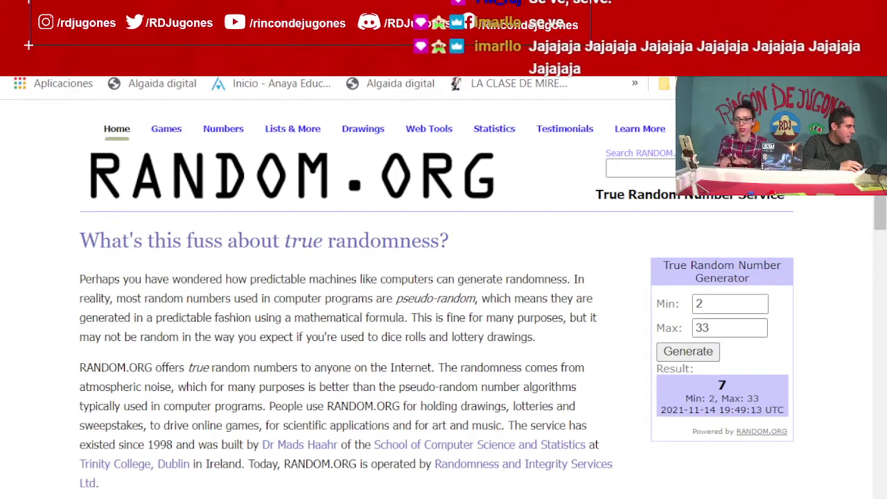
{"action": "key", "text": "alt+Tab"}
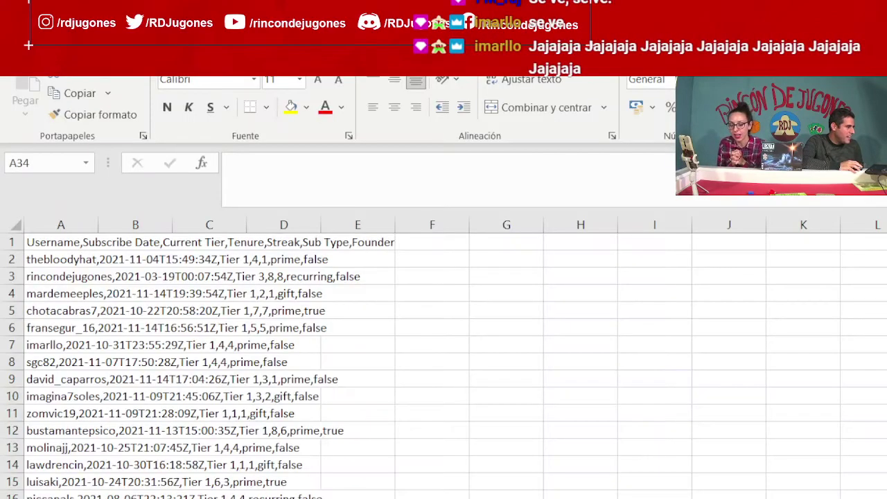